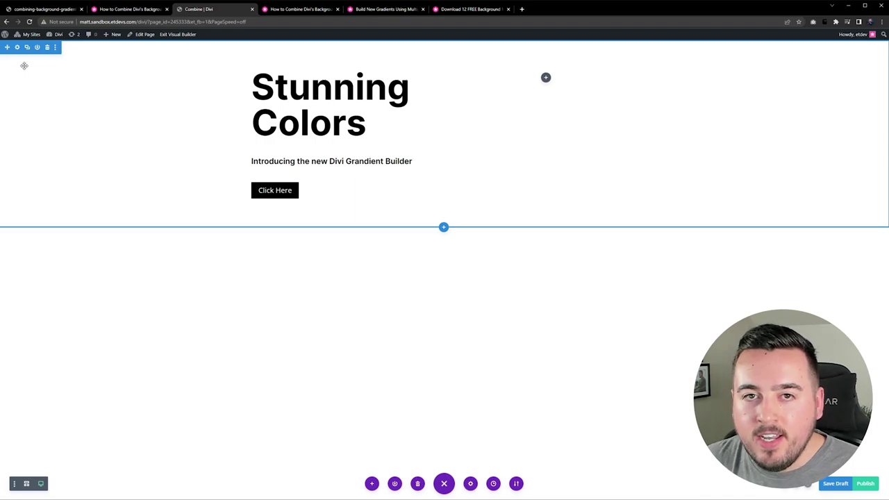
# - In the hero section's Design > Spacing, enter 10vw top padding and 30vw bottom padding
pyautogui.click(17, 47)
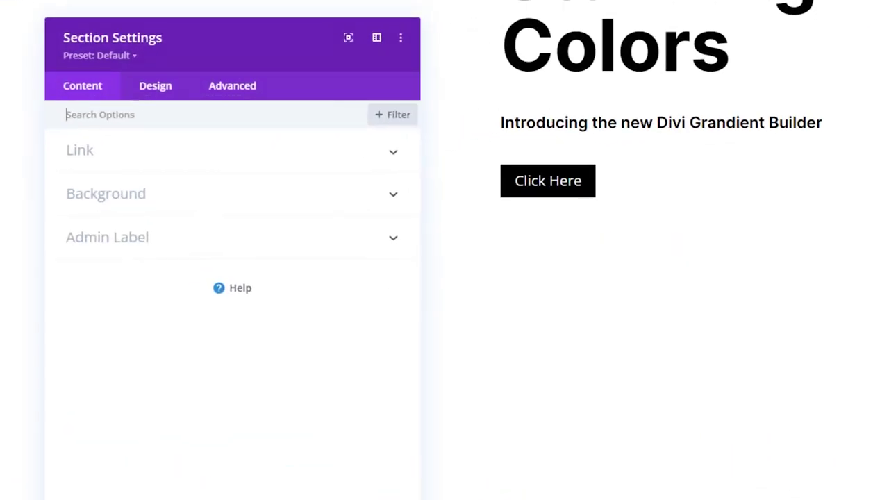
pyautogui.click(157, 89)
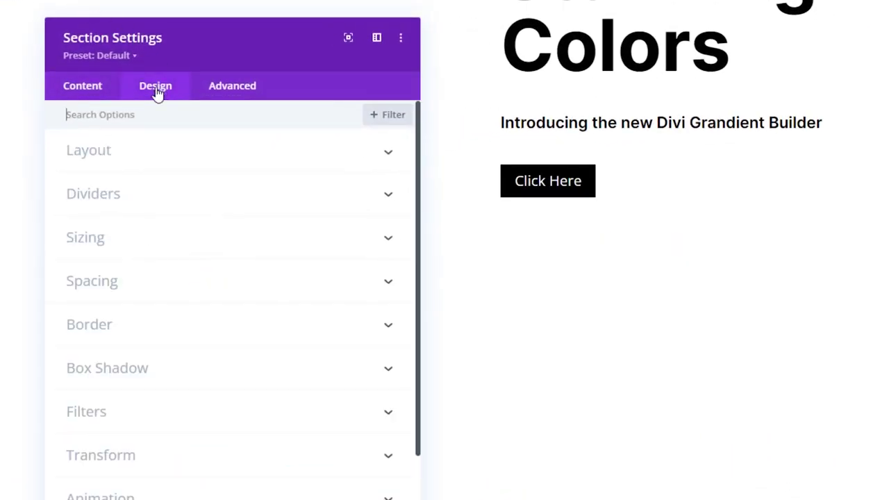
pyautogui.click(113, 282)
pyautogui.click(103, 250)
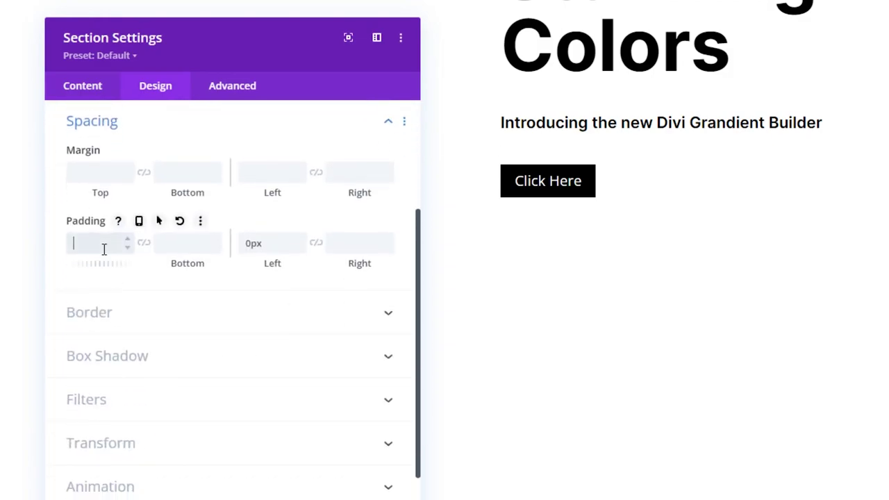
pyautogui.write('10vw')
pyautogui.press('Tab')
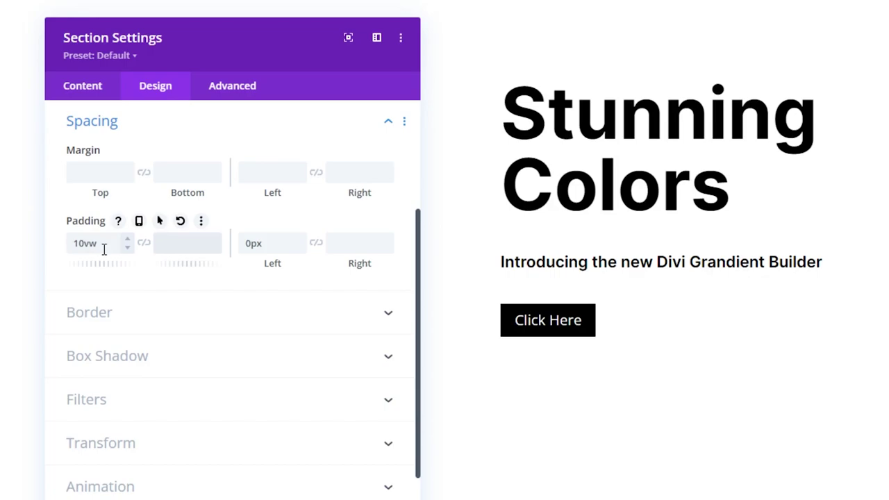
pyautogui.write('30vw')
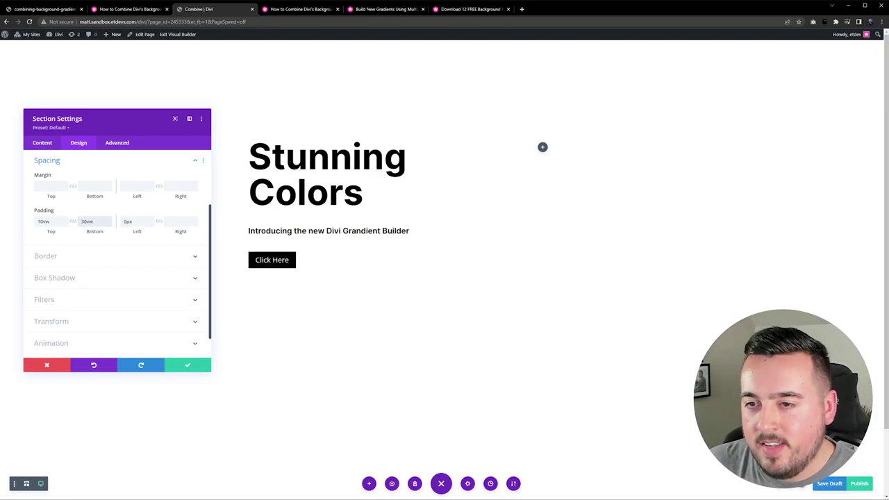
# - Add a gradient background to the hero section from Content > Background
pyautogui.click(43, 143)
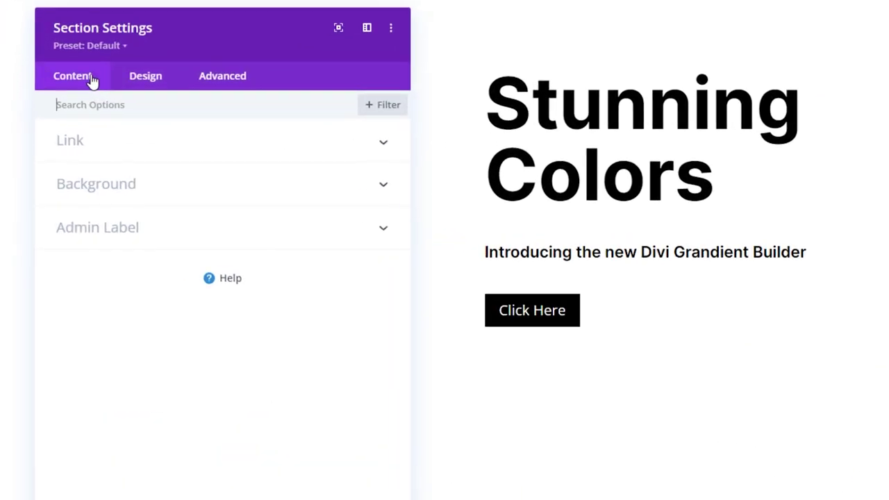
pyautogui.click(129, 180)
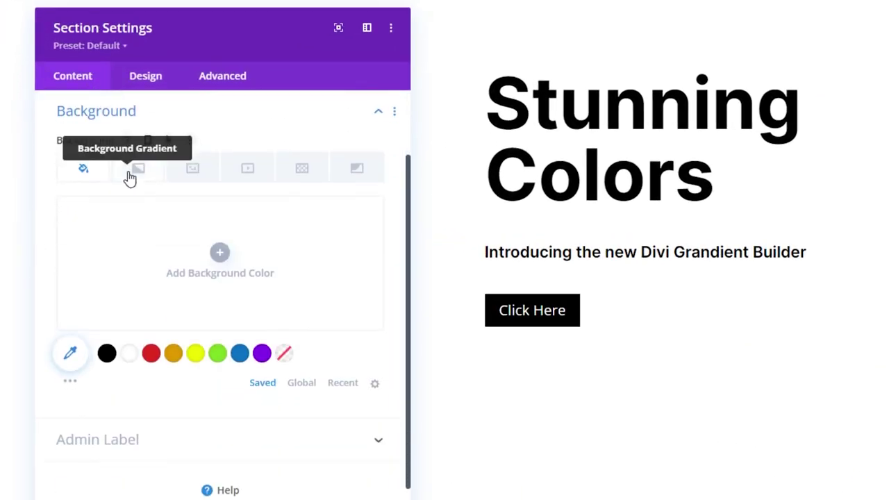
pyautogui.click(130, 178)
pyautogui.click(221, 296)
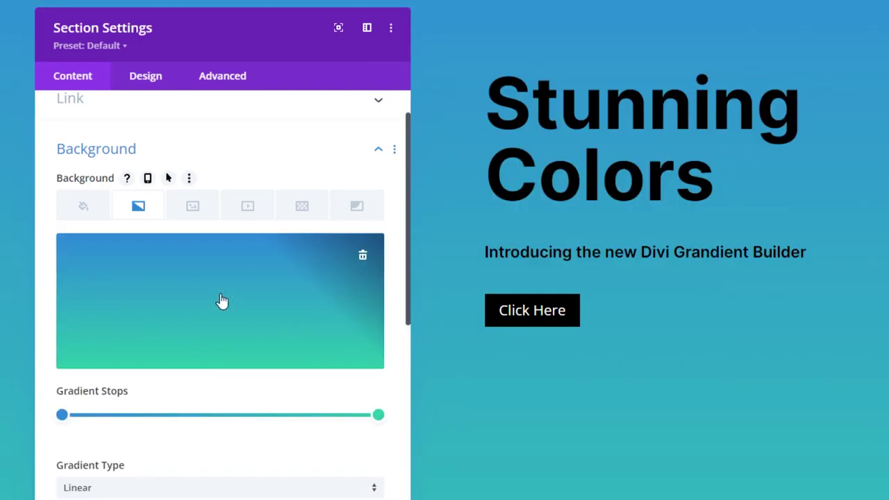
# - Set the first gradient stop to pink #fa8bff and move it to 10%
pyautogui.click(221, 301)
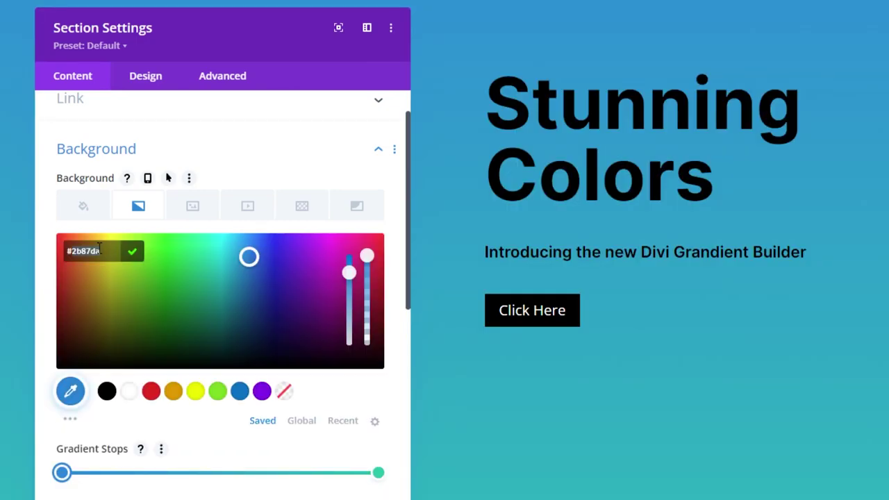
pyautogui.doubleClick(90, 251)
pyautogui.write('fa8bff')
pyautogui.press('Return')
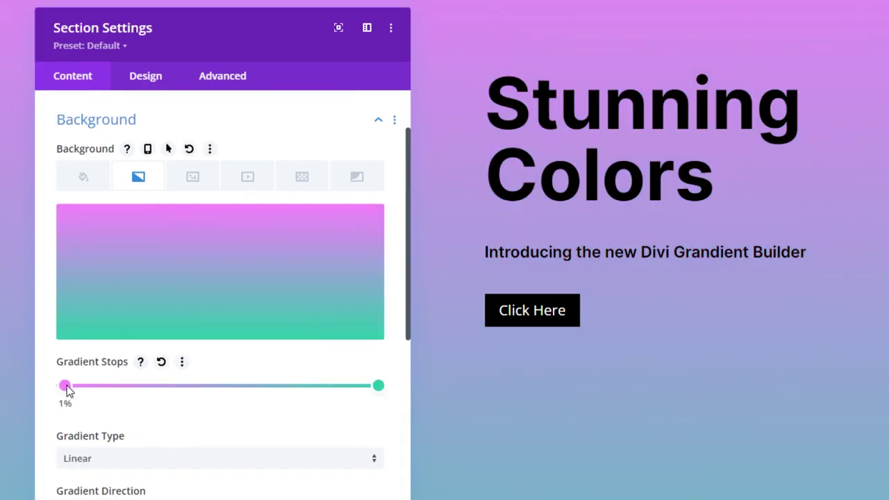
pyautogui.moveTo(88, 387); pyautogui.dragTo(97, 387)
pyautogui.scroll(1, 153, 463)
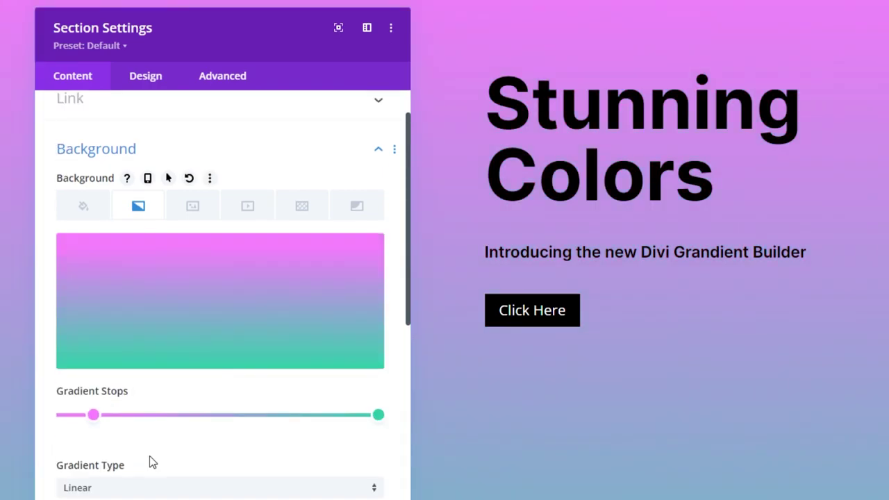
# - Add a cyan #2bd2ff gradient stop at 30%
pyautogui.click(158, 415)
pyautogui.moveTo(157, 415); pyautogui.dragTo(157, 417)
pyautogui.click(157, 416)
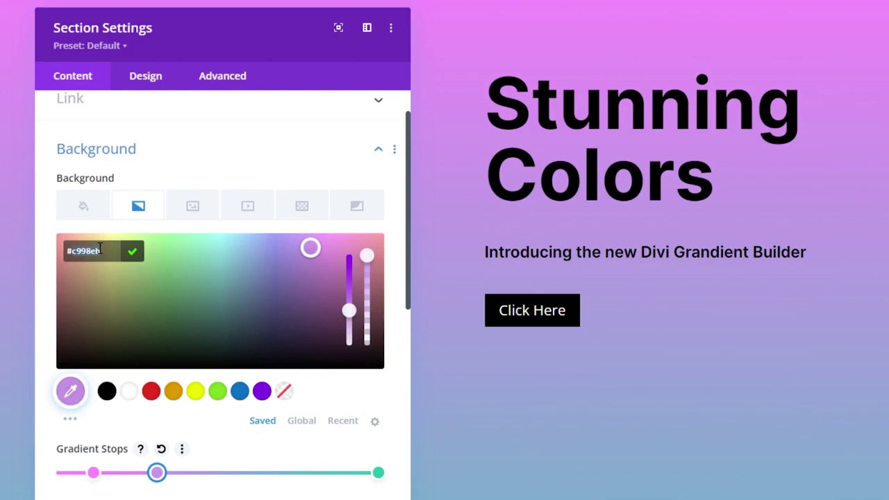
pyautogui.write('#2bd2ff')
pyautogui.click(132, 251)
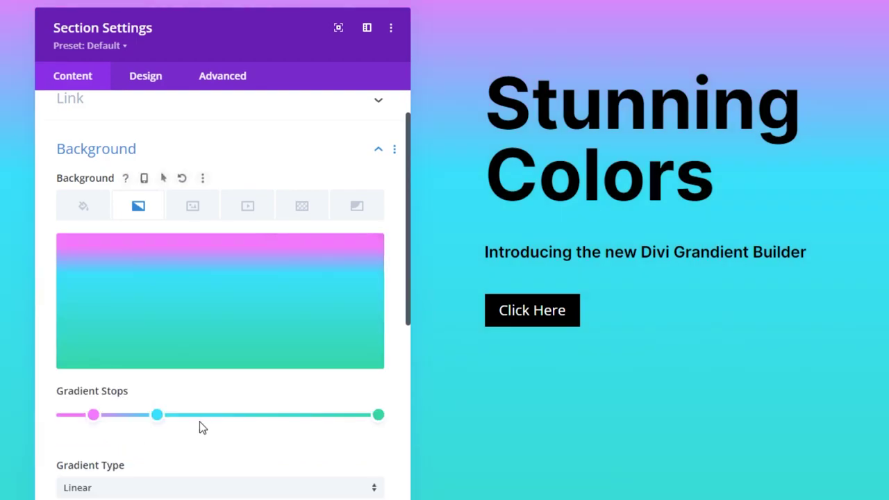
# - Add a green #2bff88 gradient stop at about 55%
pyautogui.click(204, 415)
pyautogui.moveTo(205, 417); pyautogui.dragTo(237, 419)
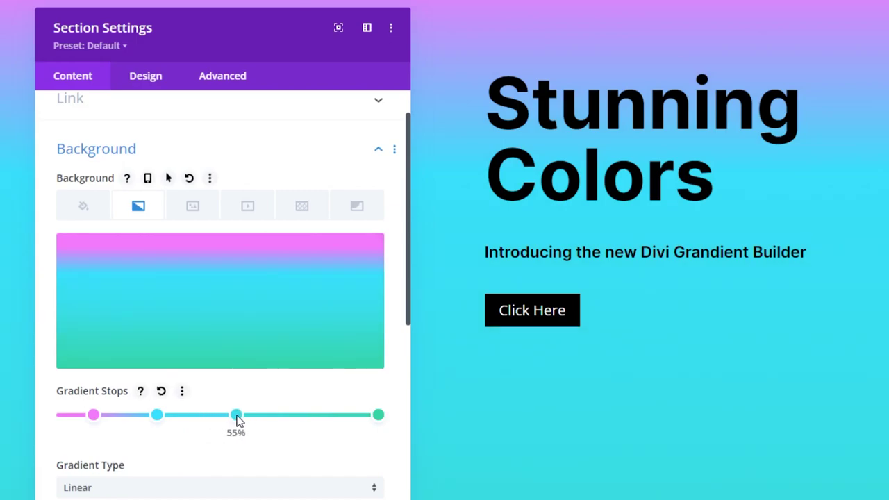
pyautogui.click(237, 420)
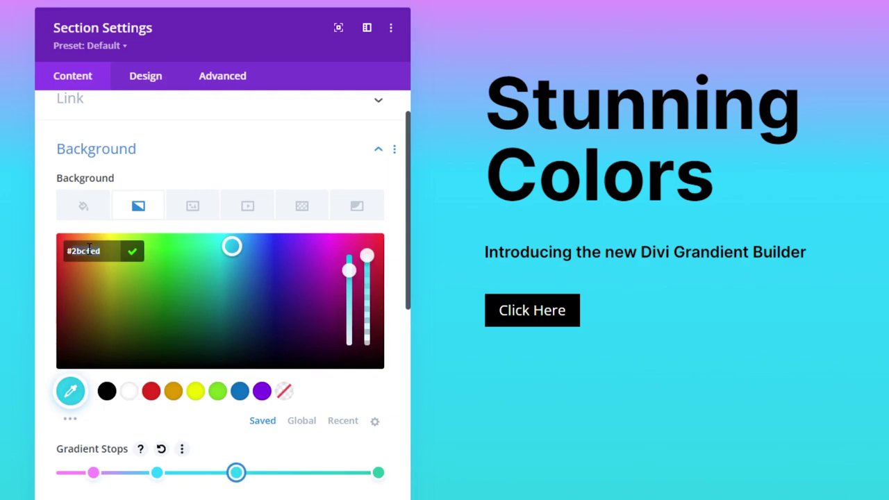
pyautogui.press('BackSpace')
pyautogui.press('BackSpace')
pyautogui.press('BackSpace')
pyautogui.press('BackSpace')
pyautogui.press('BackSpace')
pyautogui.write('bff88')
pyautogui.press('Return')
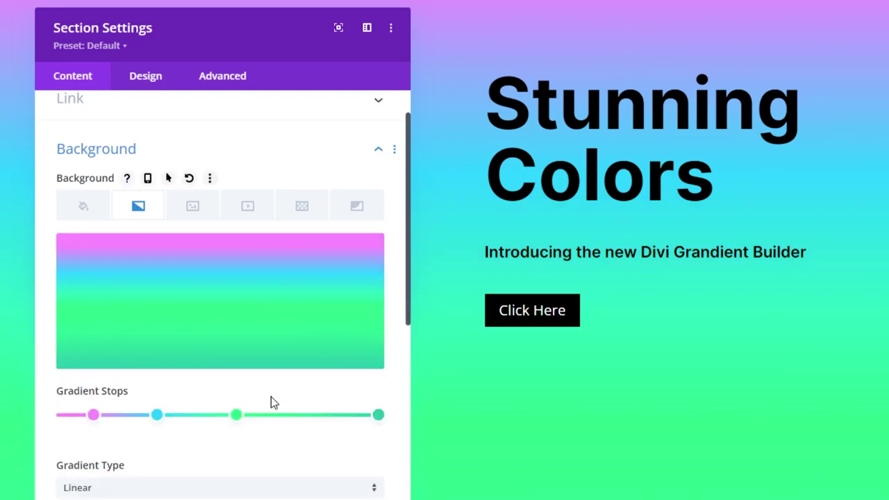
# - Add another stop at about 76% and enter cyan 2bd2ff as its colour
pyautogui.click(289, 415)
pyautogui.moveTo(290, 417); pyautogui.dragTo(317, 419)
pyautogui.click(317, 417)
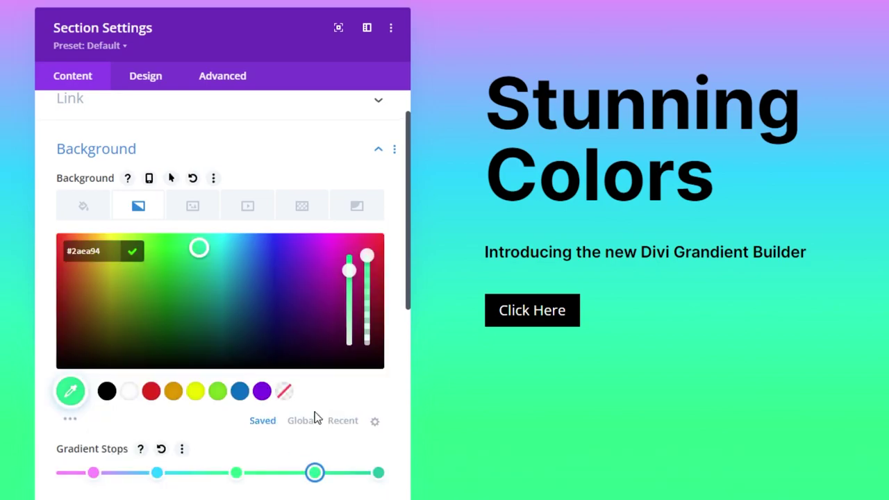
pyautogui.moveTo(72, 252); pyautogui.dragTo(93, 254)
pyautogui.write('2')
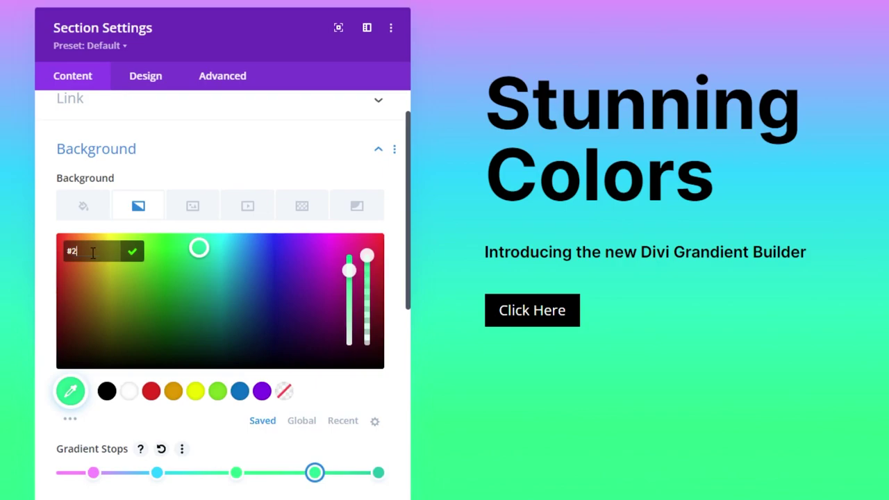
pyautogui.write('bd2ff')
# - Apply the cyan stop, then set the final 100% stop to pink #fa8bff
pyautogui.click(133, 252)
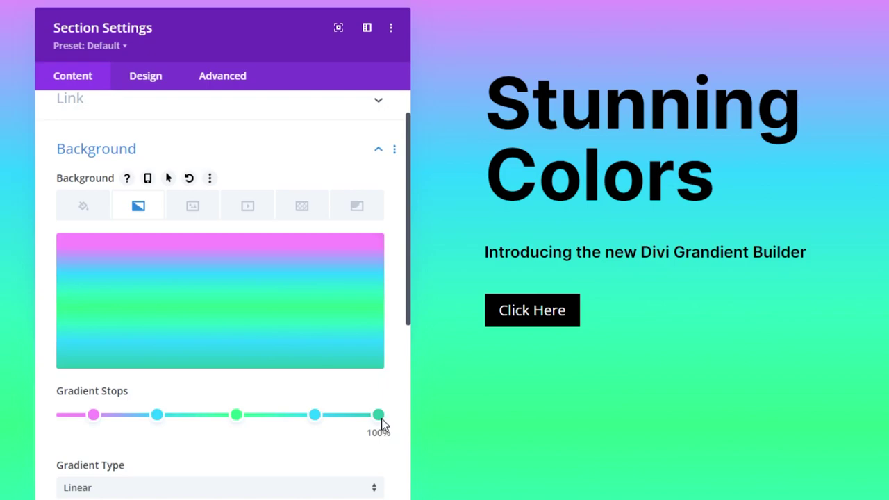
pyautogui.click(380, 418)
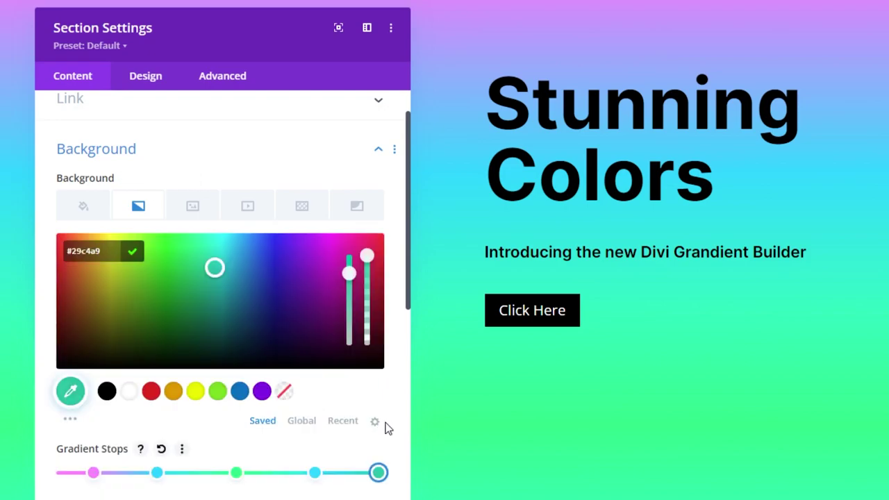
pyautogui.doubleClick(89, 251)
pyautogui.press('BackSpace')
pyautogui.write('fa8bff')
pyautogui.click(132, 251)
# - Change the gradient direction from 180deg to 90deg
pyautogui.scroll(-4, 272, 368)
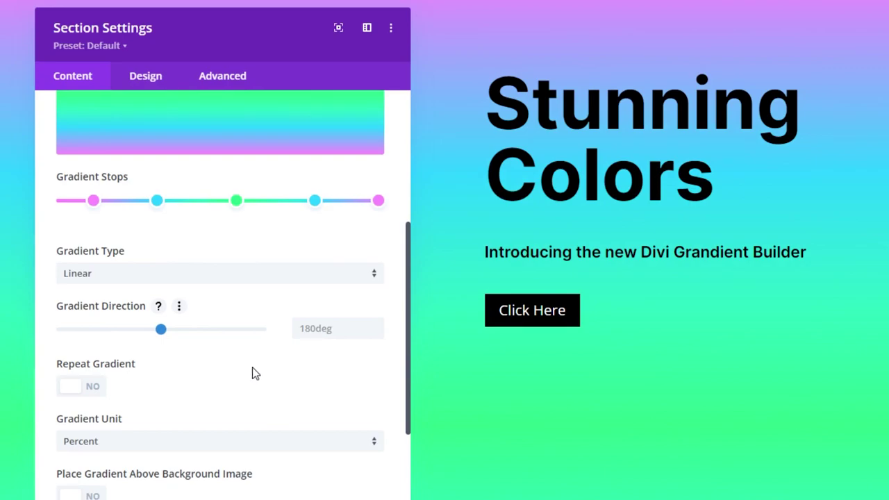
pyautogui.doubleClick(323, 326)
pyautogui.write('90')
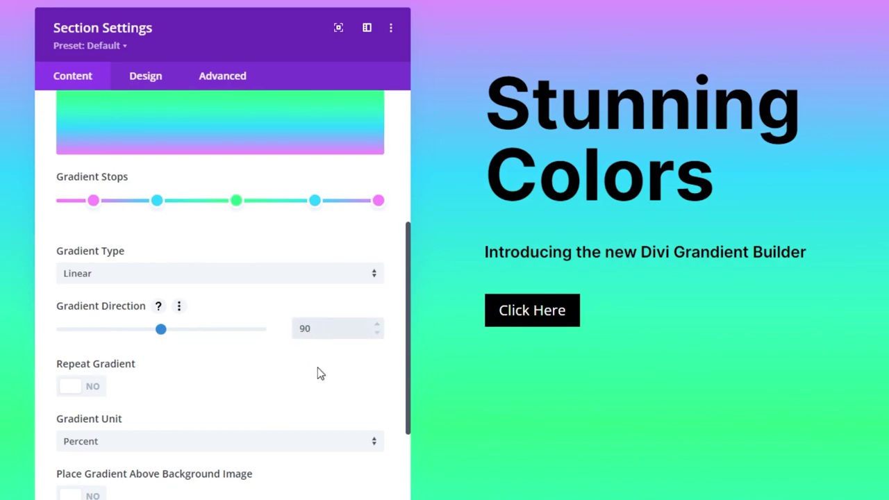
pyautogui.click(320, 371)
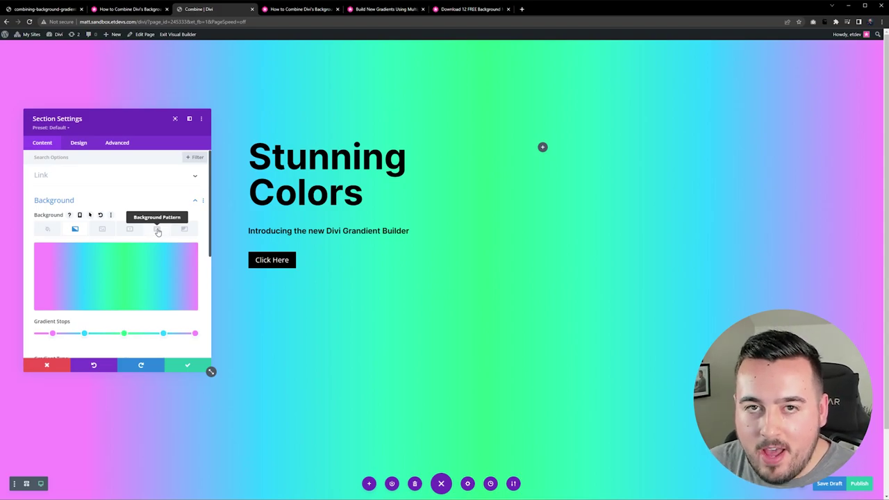
# - Add a Diamonds background pattern to the hero section
pyautogui.click(158, 231)
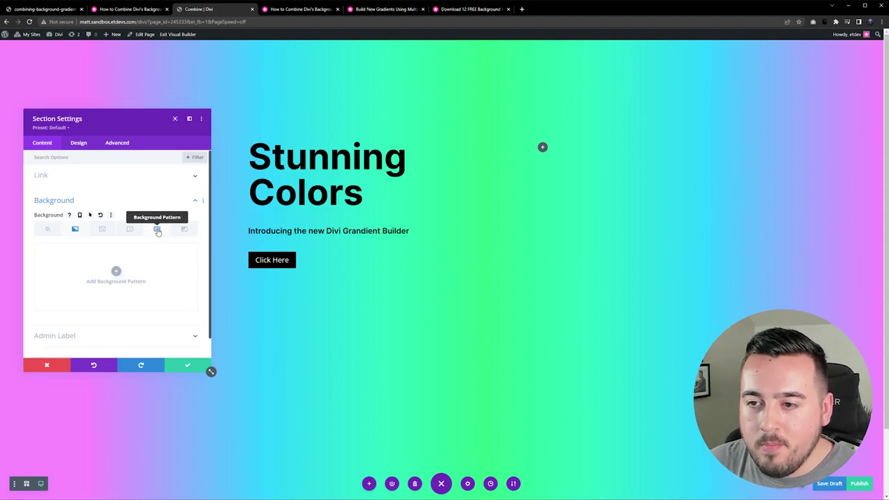
pyautogui.click(117, 272)
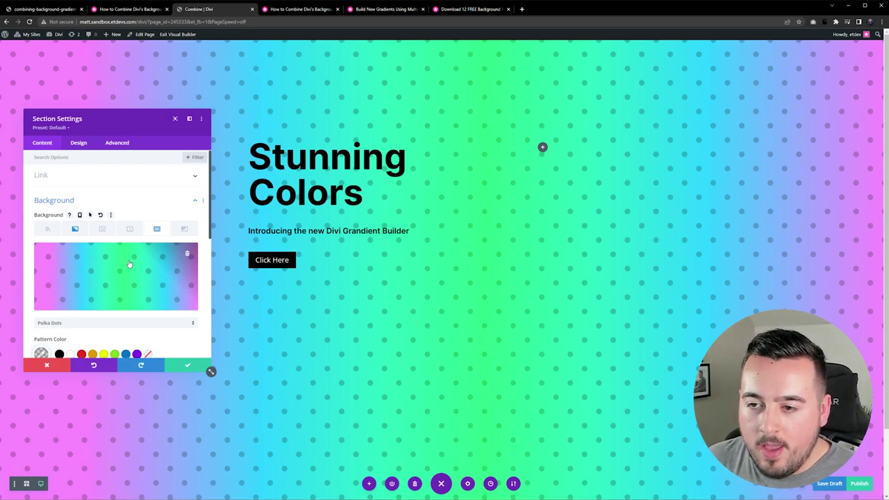
pyautogui.click(128, 264)
pyautogui.click(159, 244)
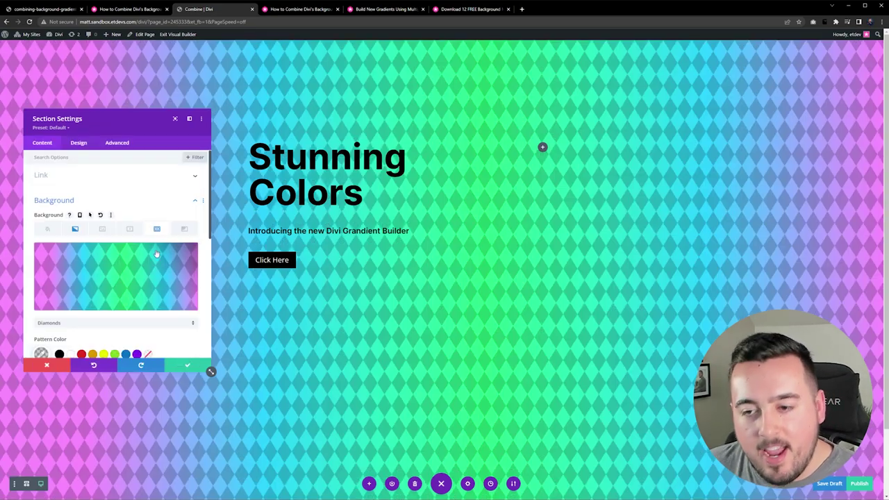
# - Make the pattern colour white with 0.52 opacity
pyautogui.scroll(-3, 111, 268)
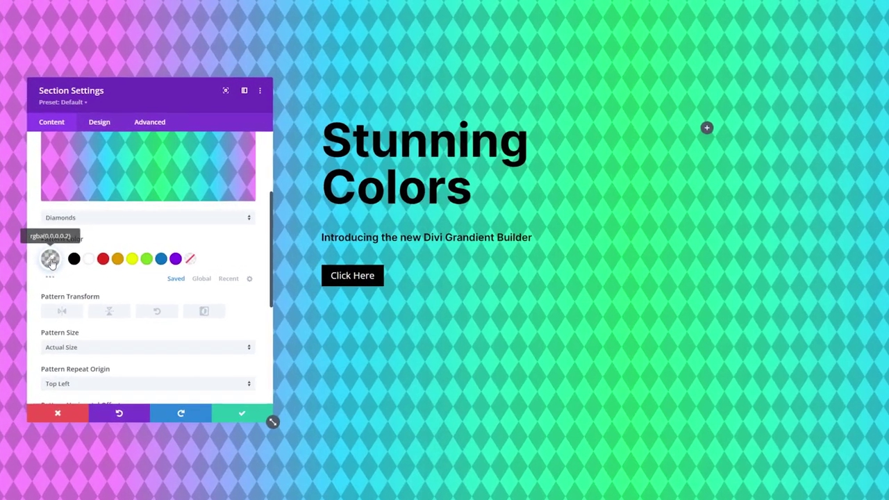
pyautogui.click(41, 246)
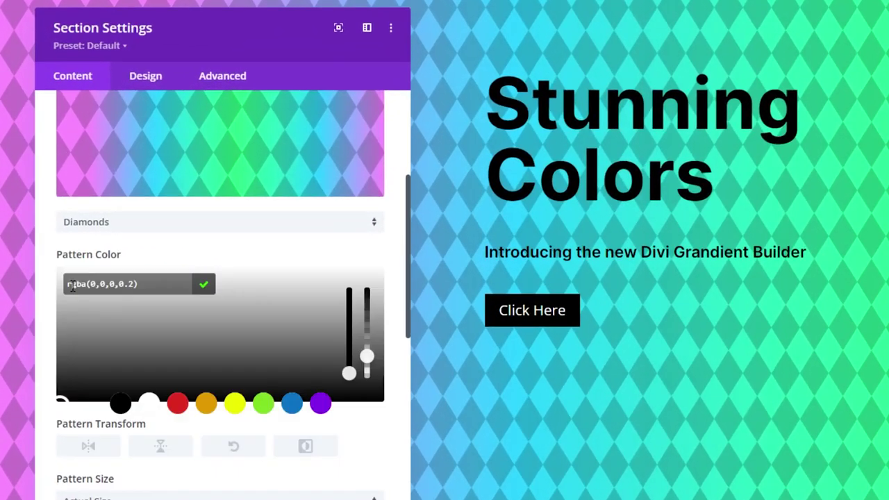
pyautogui.click(149, 404)
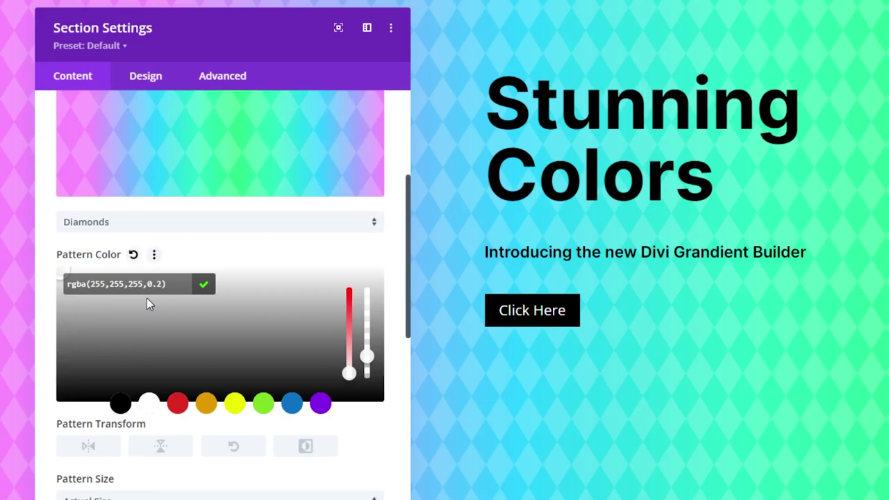
pyautogui.click(164, 283)
pyautogui.press('Left')
pyautogui.write('5')
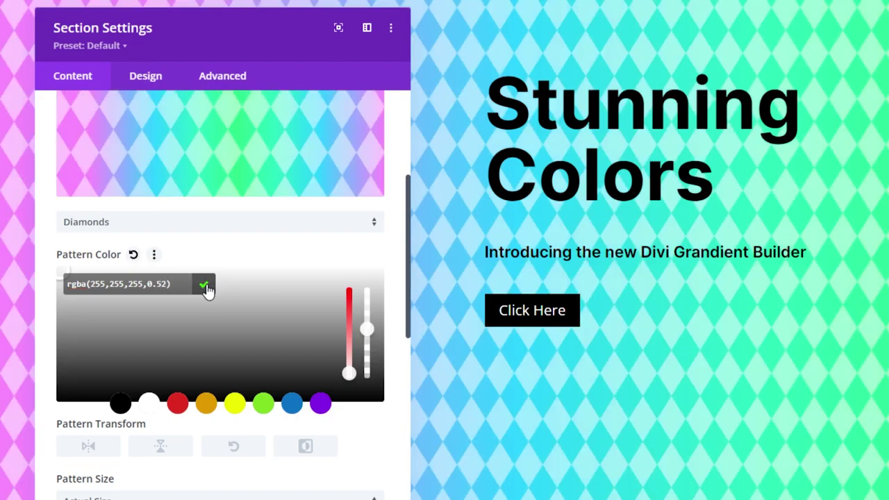
pyautogui.click(206, 287)
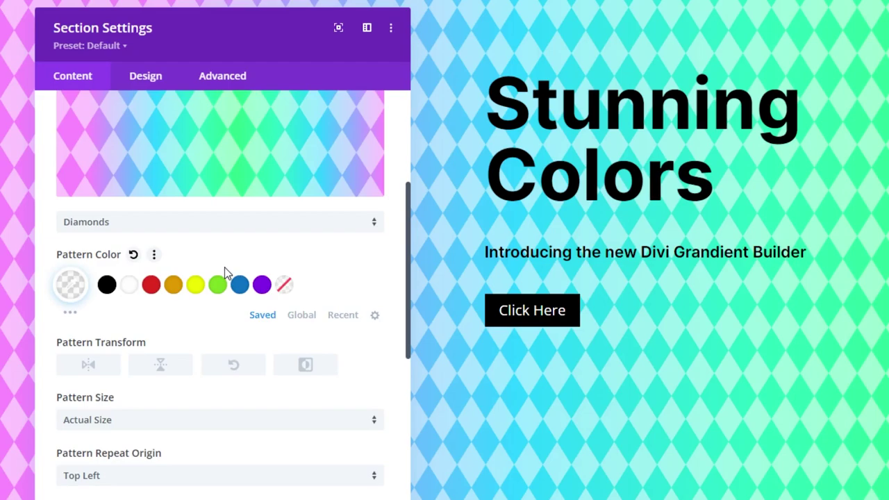
# - Switch the Diamonds pattern to Custom Size with 8px width and 15vw height
pyautogui.scroll(-5, 224, 272)
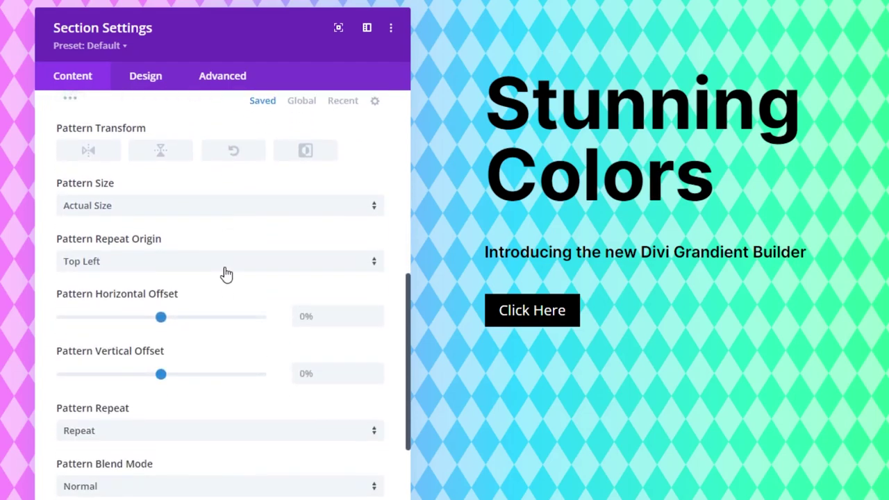
pyautogui.click(202, 208)
pyautogui.click(161, 318)
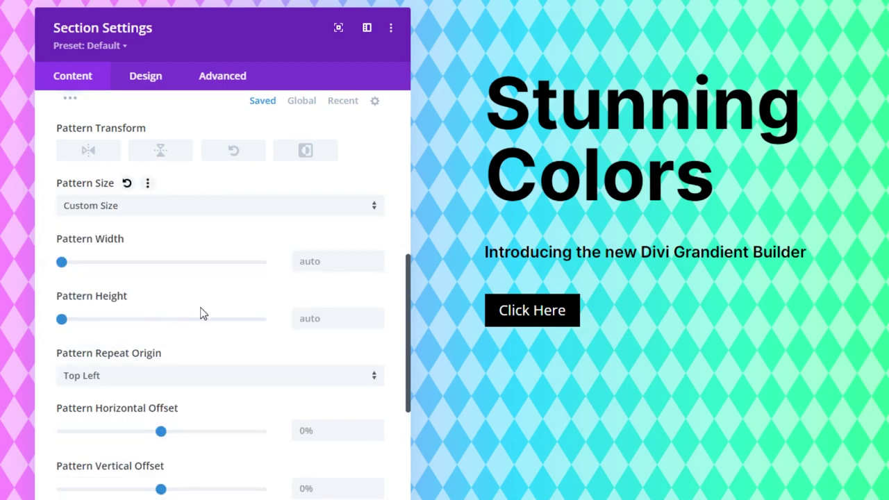
pyautogui.click(319, 265)
pyautogui.write('8px')
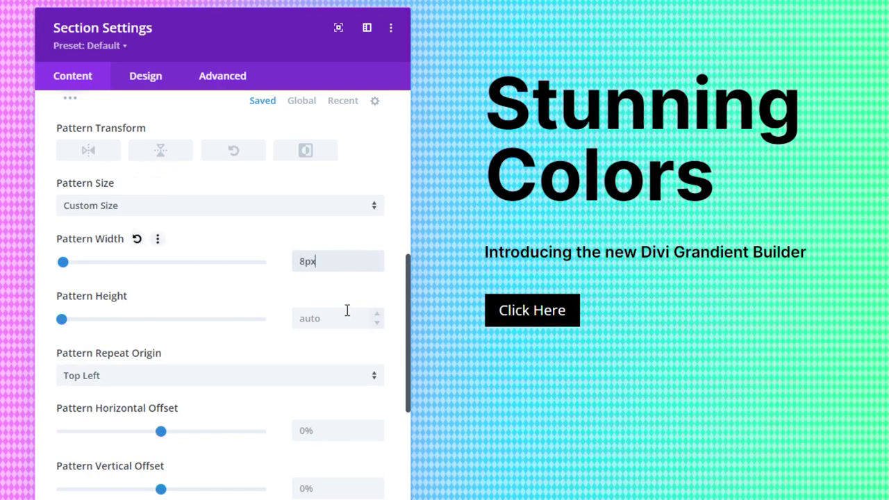
pyautogui.click(347, 311)
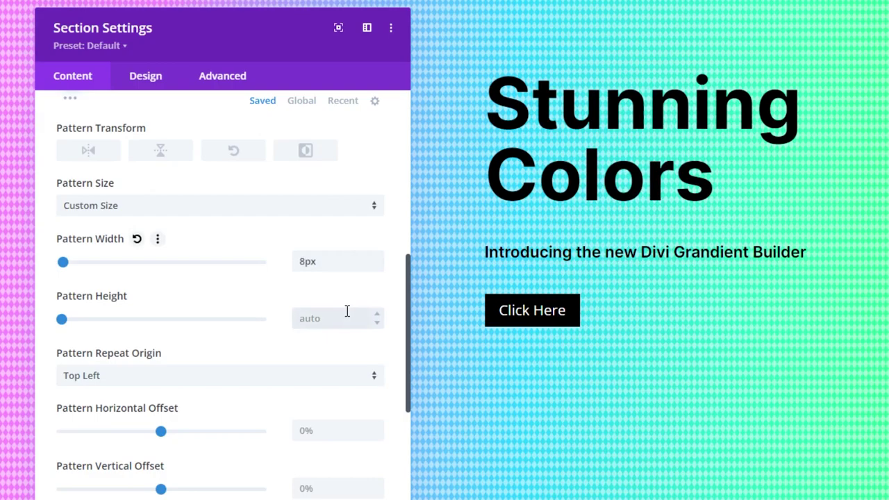
pyautogui.write('15vw')
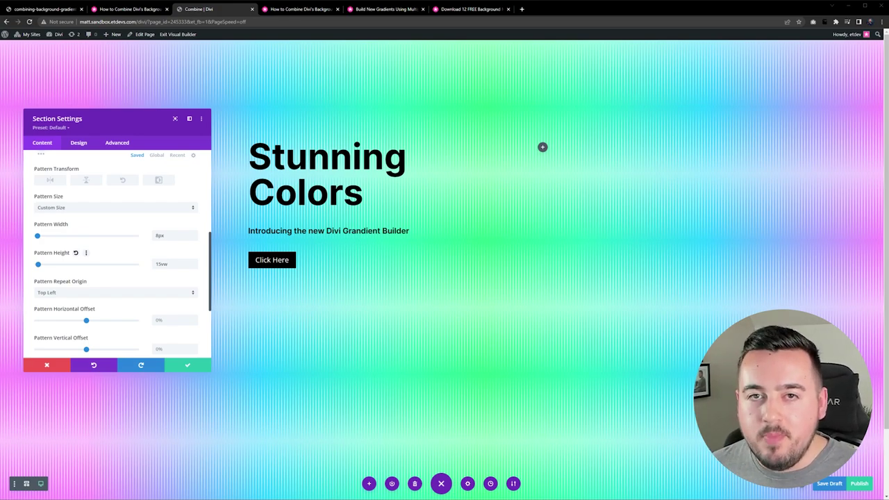
# - Add the Paint mask to the hero background
pyautogui.scroll(10, 184, 234)
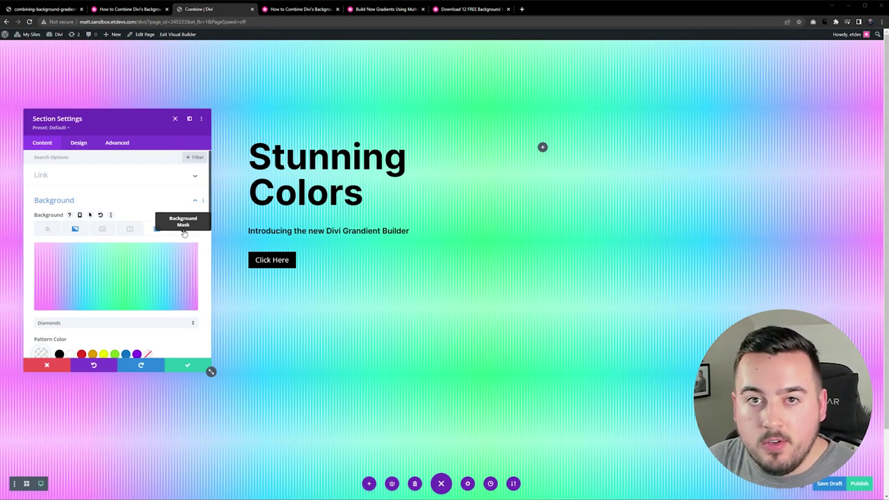
pyautogui.click(184, 231)
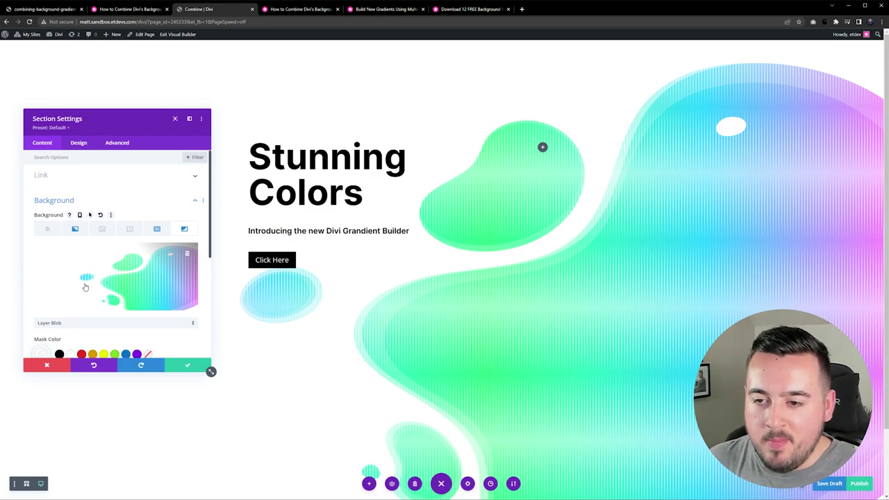
pyautogui.click(84, 287)
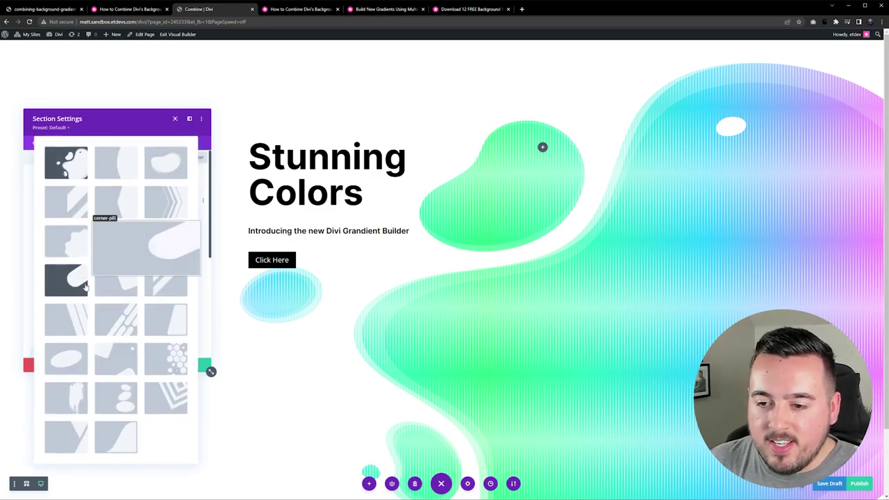
pyautogui.click(73, 397)
# - Make the Paint mask white, rotate it, and set its size to Cover
pyautogui.scroll(-2, 139, 333)
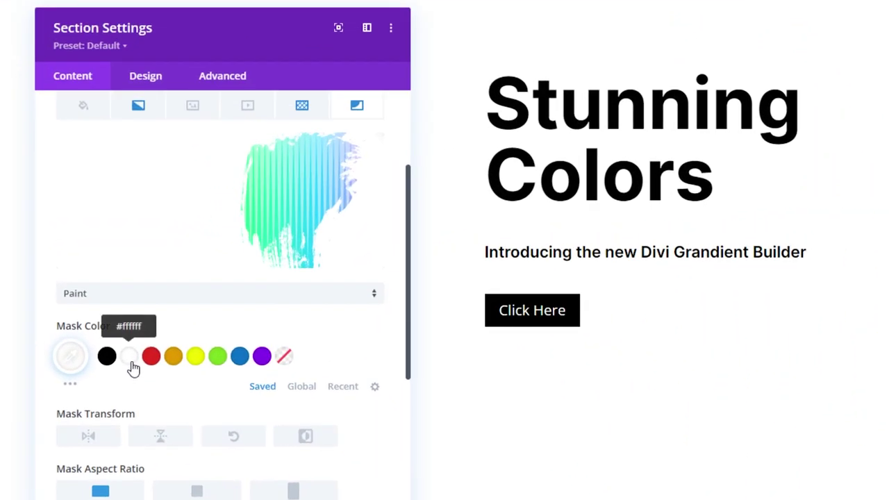
pyautogui.click(71, 283)
pyautogui.scroll(-1, 74, 288)
pyautogui.click(234, 366)
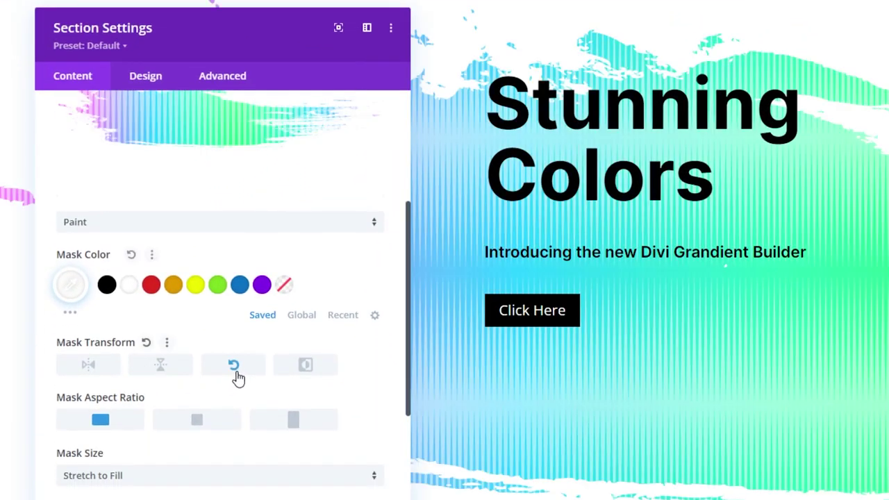
pyautogui.scroll(-1, 188, 407)
pyautogui.click(188, 407)
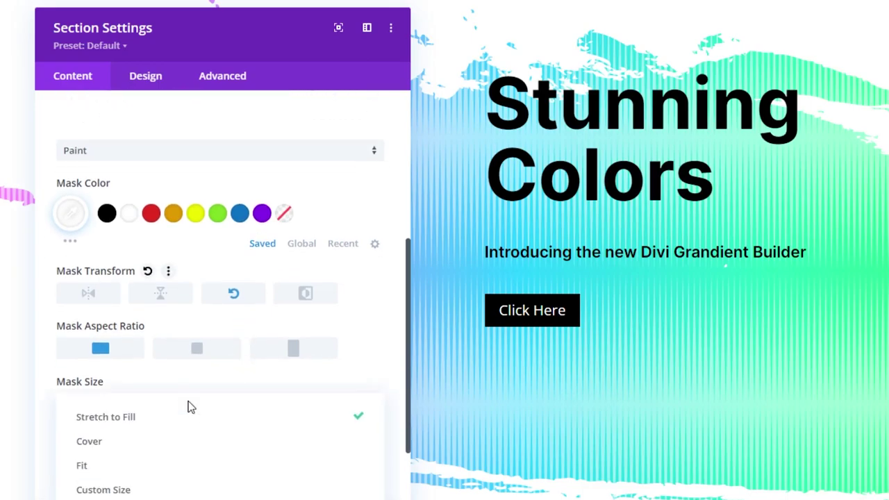
pyautogui.click(168, 439)
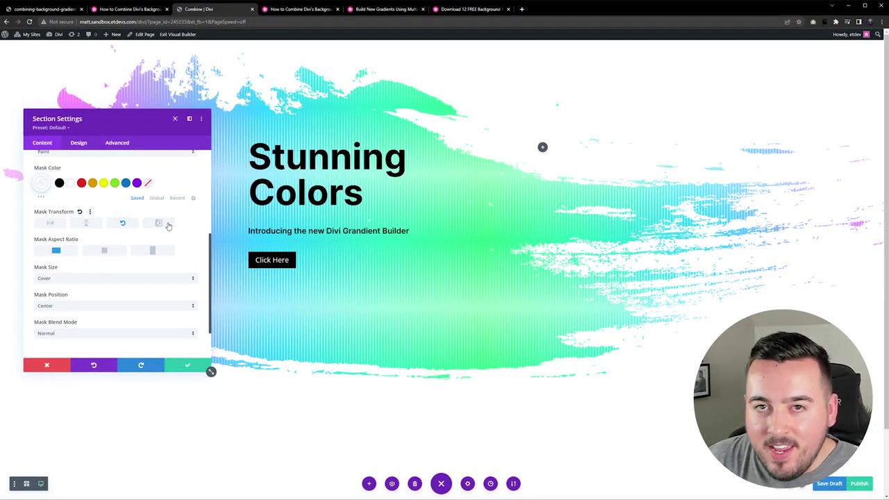
# - Invert the Paint mask, then preview the Corner Paint and Floating Squares masks
pyautogui.click(160, 223)
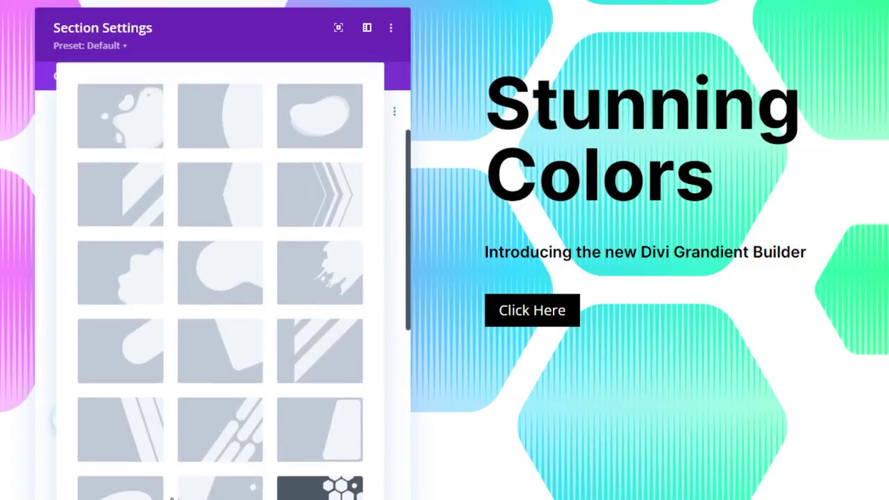
pyautogui.click(127, 269)
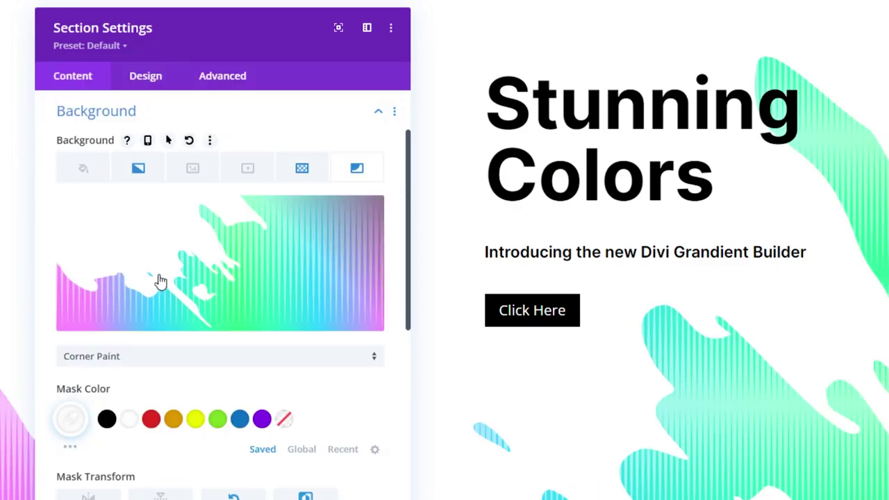
pyautogui.click(160, 281)
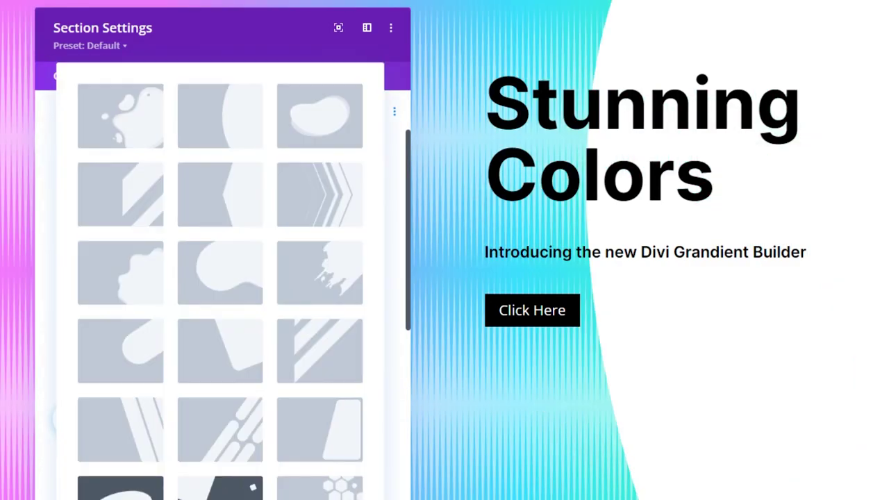
pyautogui.click(119, 486)
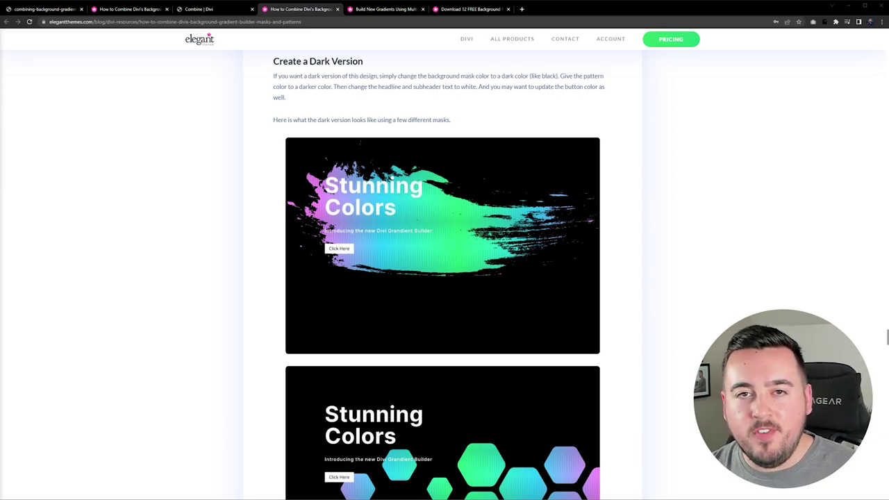
# - Go to the 'Download 12 FREE Background' mask and pattern designs page
pyautogui.hotkey('ctrl', 'Tab')
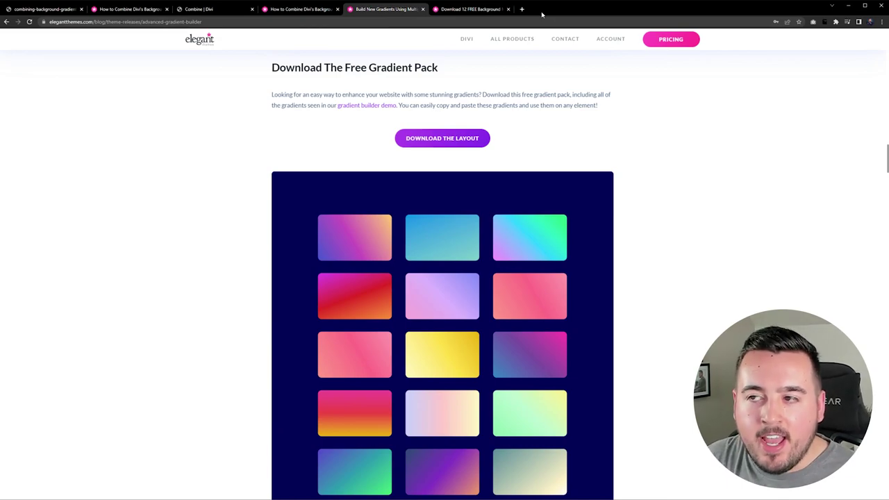
pyautogui.click(479, 7)
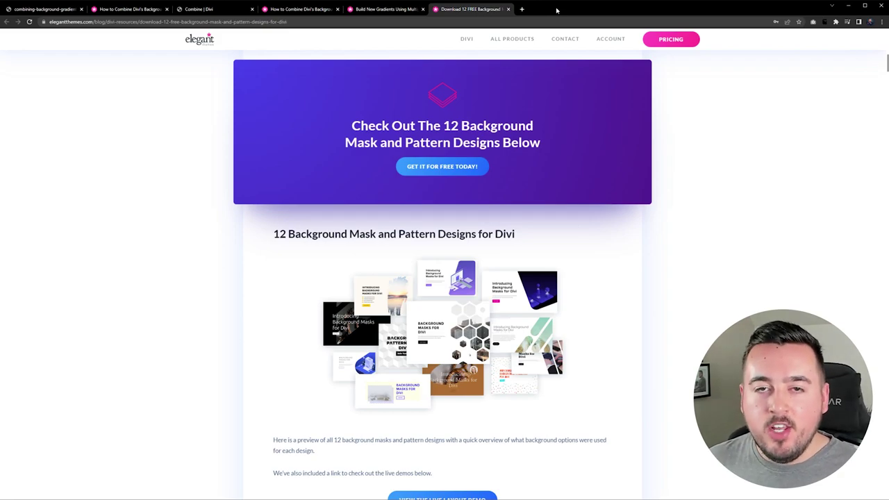
# - Return to the Divi tab showing the finished Stunning Colors hero layout
pyautogui.hotkey('ctrl', '1')
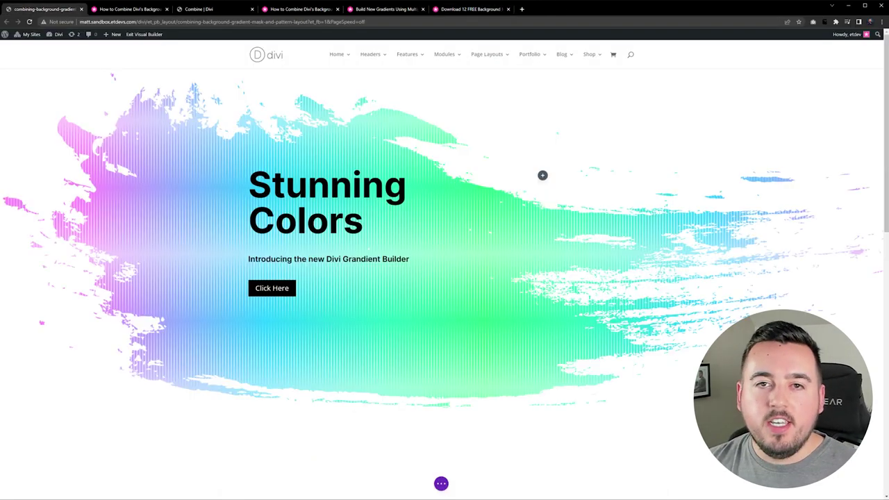